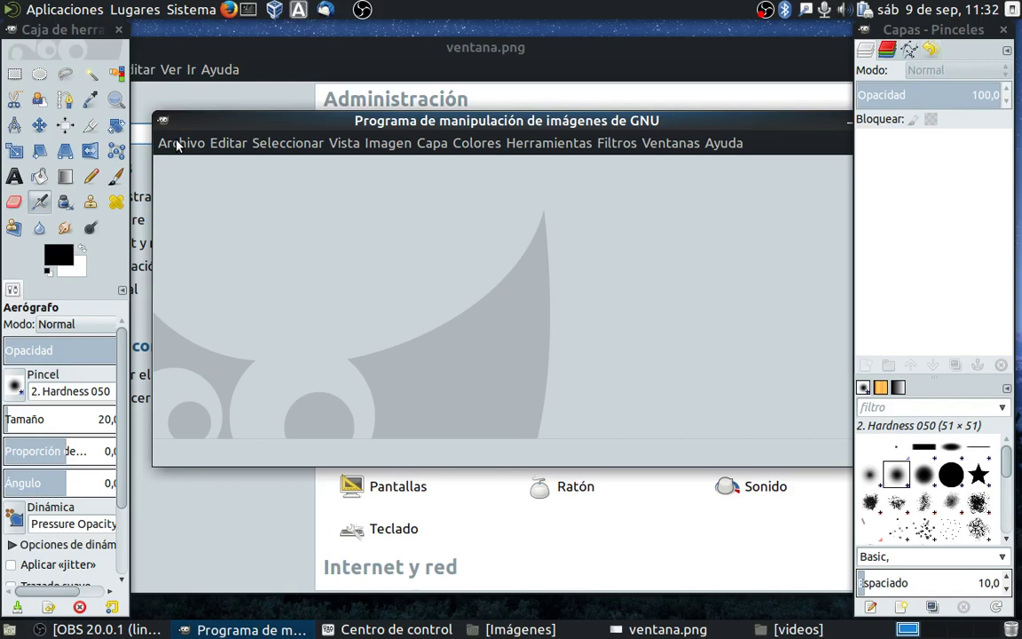
# Capture the whole screen as a new image via Crear > Captura de pantalla
pyautogui.click(177, 145)
pyautogui.moveTo(293, 185)
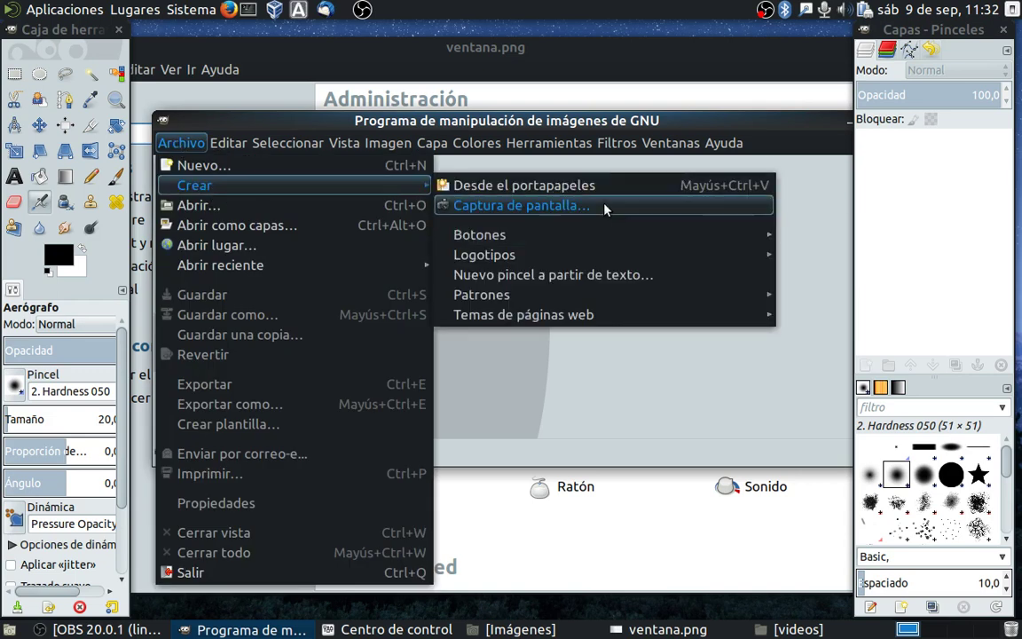
pyautogui.click(607, 208)
pyautogui.moveTo(415, 169); pyautogui.dragTo(361, 181)
pyautogui.click(298, 274)
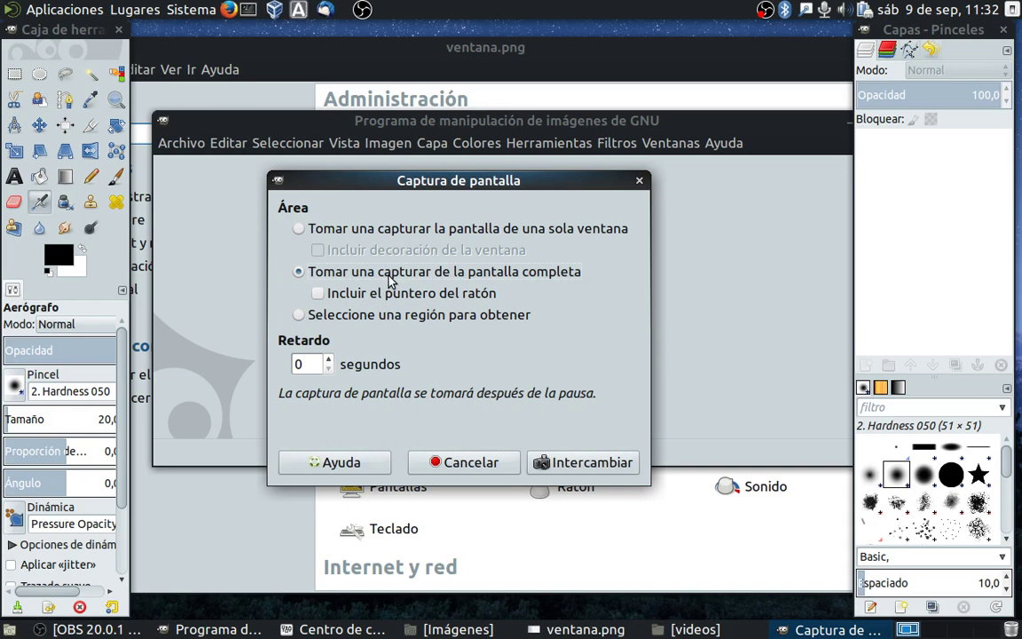
pyautogui.click(389, 281)
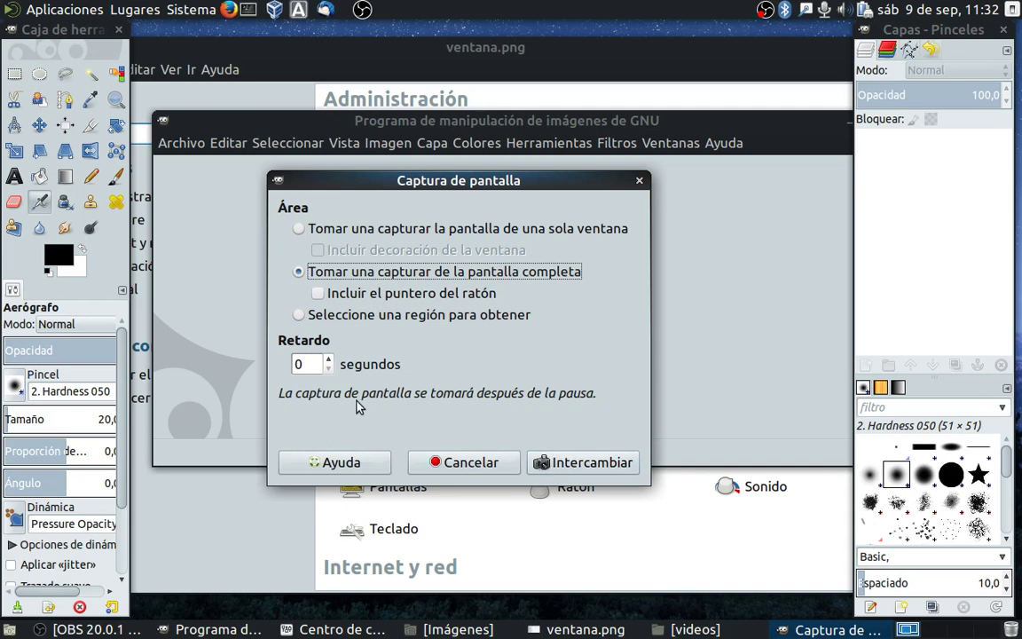
pyautogui.click(584, 463)
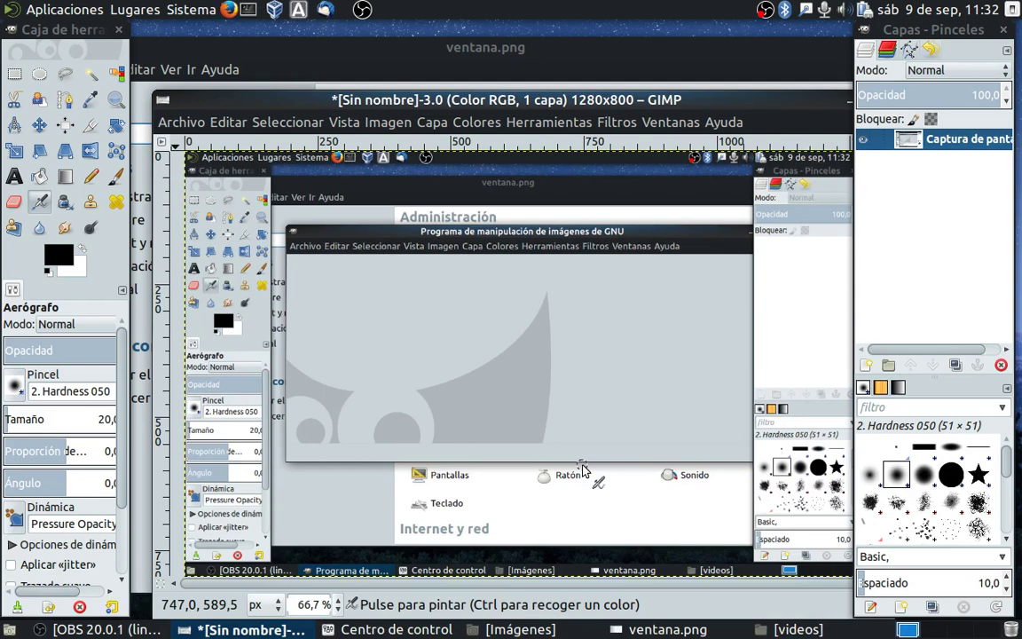
# Move the new screenshot image window slightly up and left
pyautogui.moveTo(373, 96)
pyautogui.mouseDown()
pyautogui.moveTo(371, 60)
pyautogui.moveTo(382, 69)
pyautogui.mouseUp()
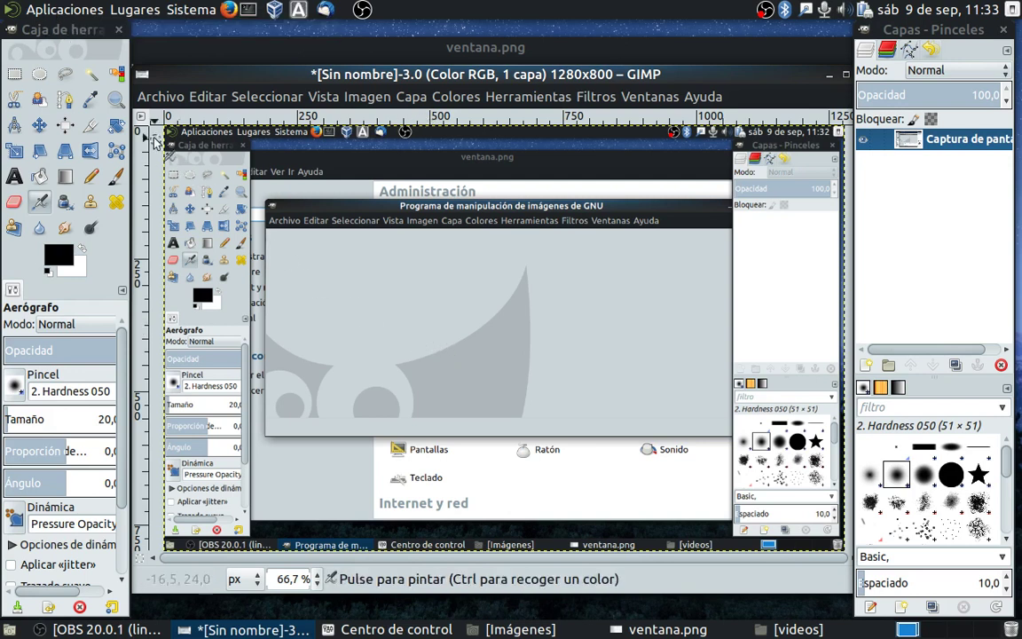
pyautogui.click(51, 11)
pyautogui.moveTo(108, 103)
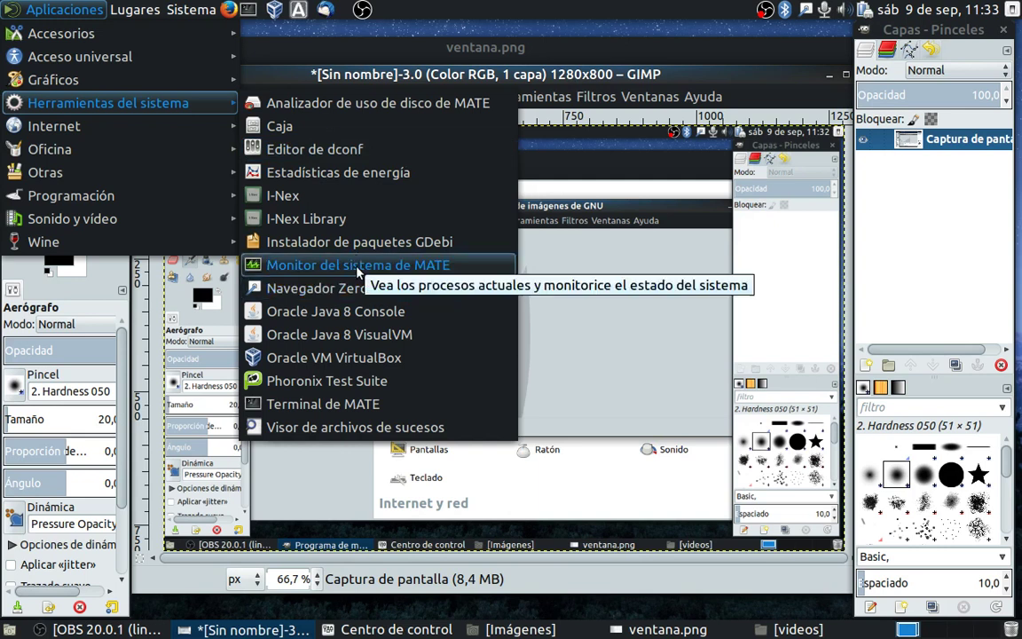
# Start a full-screen screenshot with the Retardo delay raised to 10 seconds
pyautogui.click(604, 78)
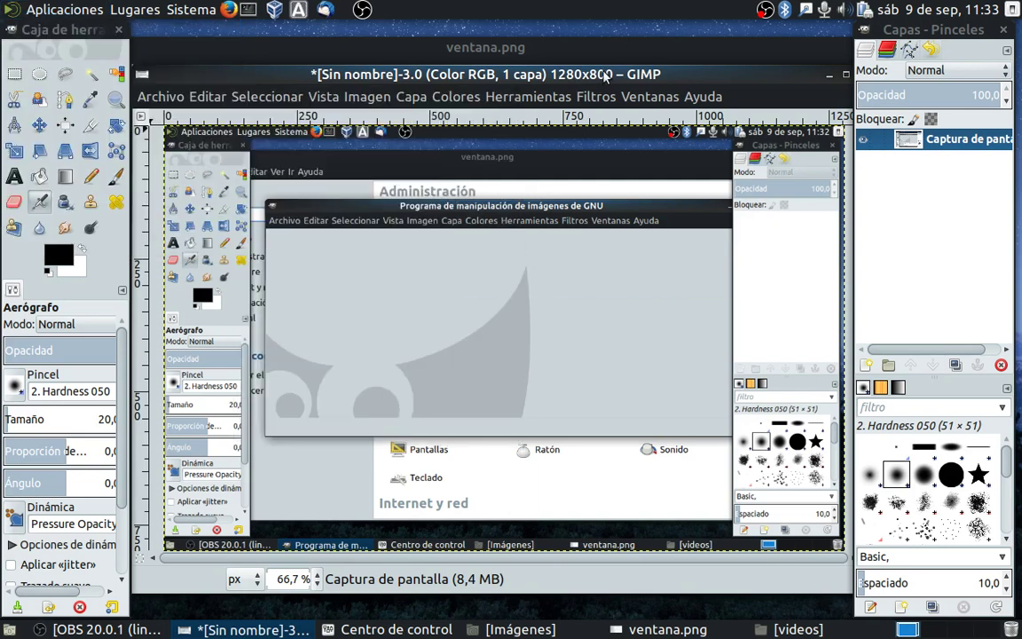
pyautogui.click(171, 96)
pyautogui.moveTo(174, 138)
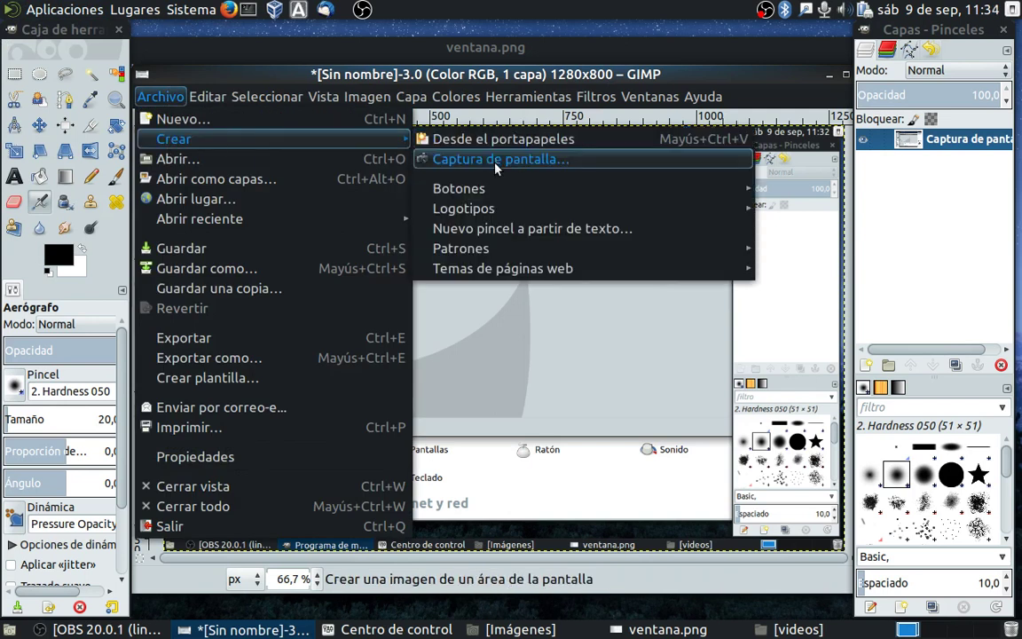
pyautogui.click(497, 159)
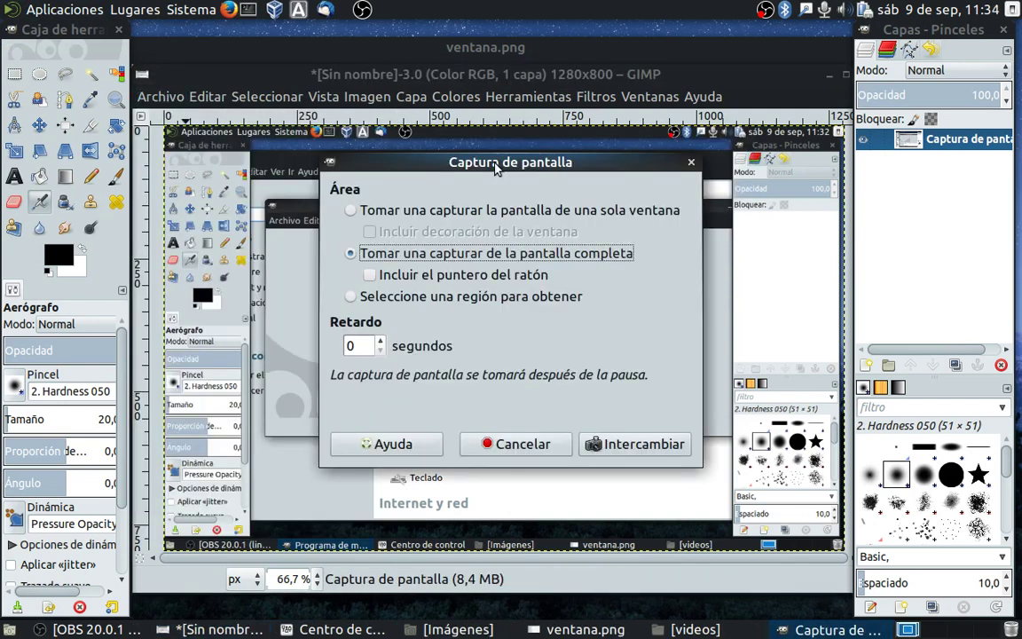
pyautogui.click(382, 342)
pyautogui.click(381, 341)
pyautogui.click(382, 342)
pyautogui.click(382, 341)
pyautogui.click(381, 342)
pyautogui.click(382, 342)
pyautogui.click(382, 341)
pyautogui.click(382, 341)
pyautogui.click(382, 342)
pyautogui.click(381, 341)
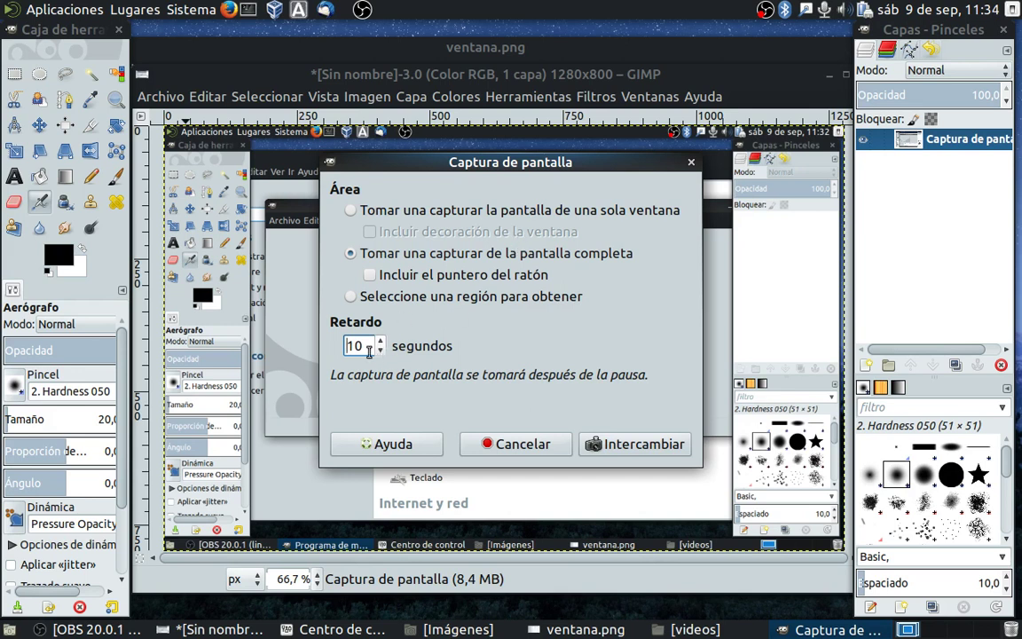
pyautogui.click(649, 452)
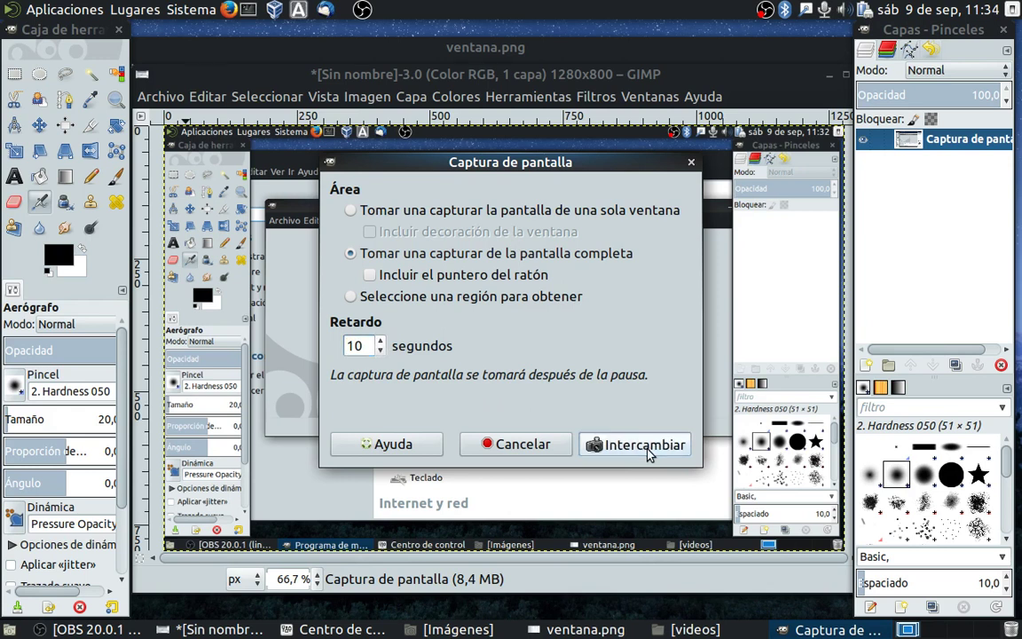
# Open the Aplicaciones menu during the delay, then move the captured image window right
pyautogui.click(47, 12)
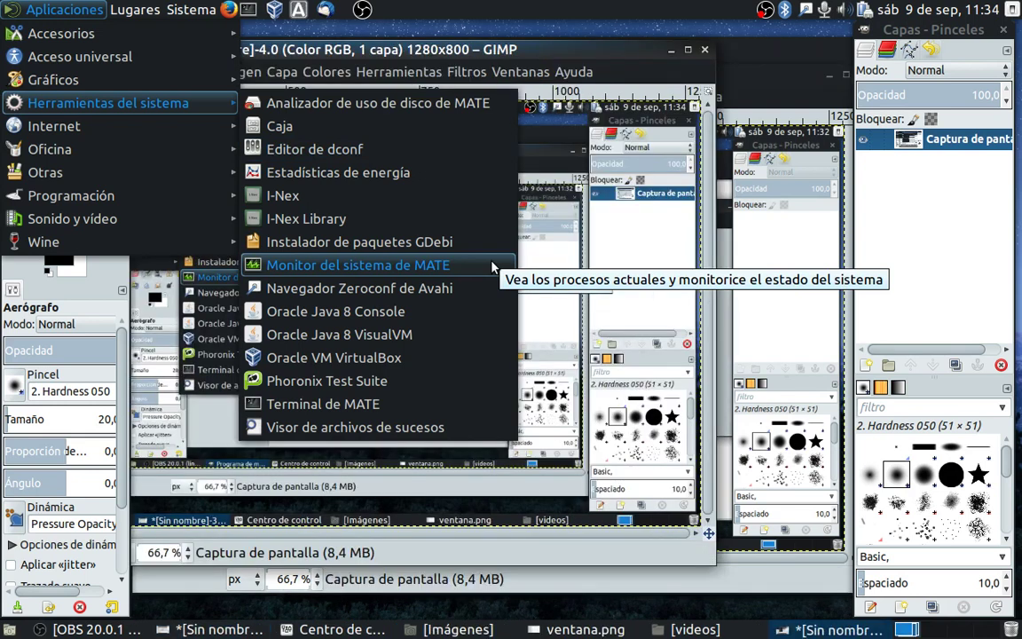
pyautogui.click(542, 55)
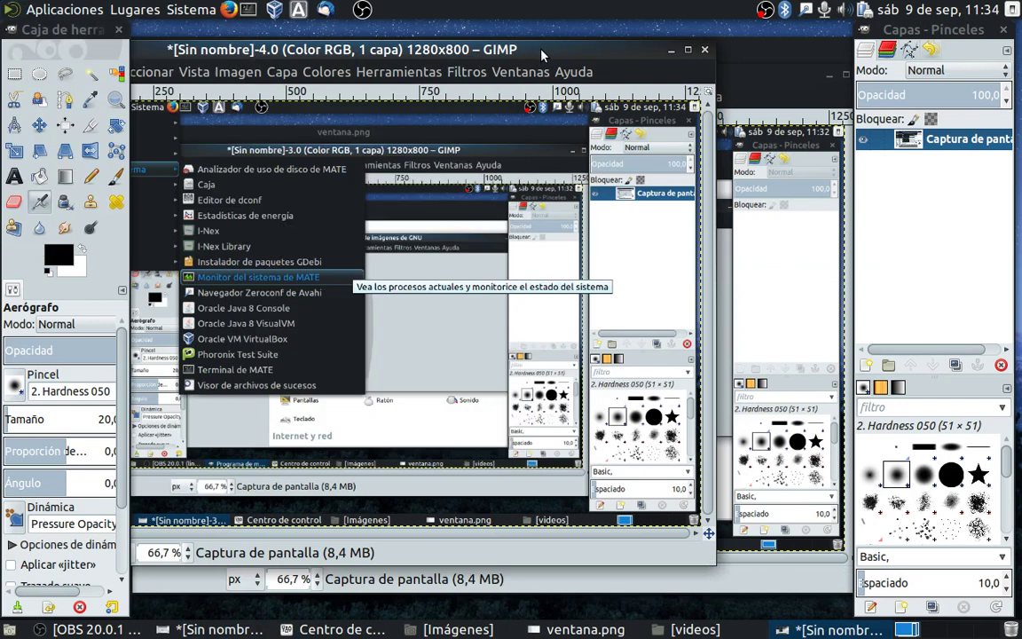
pyautogui.moveTo(542, 55); pyautogui.dragTo(679, 66)
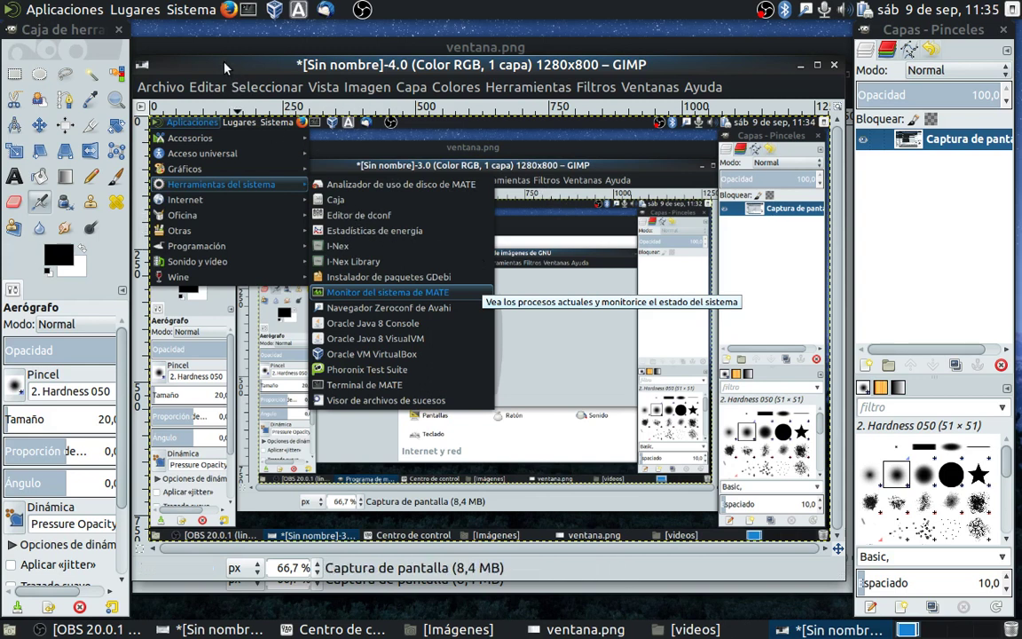
# Set the screenshot to a 5-second delay with Incluir el puntero del ratón enabled
pyautogui.click(156, 89)
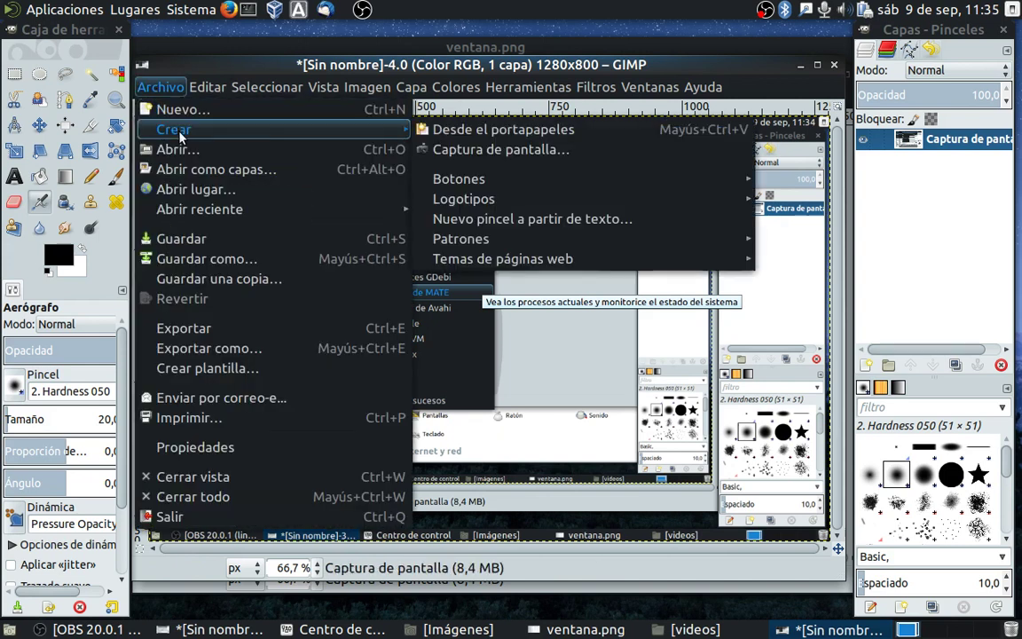
pyautogui.moveTo(222, 130)
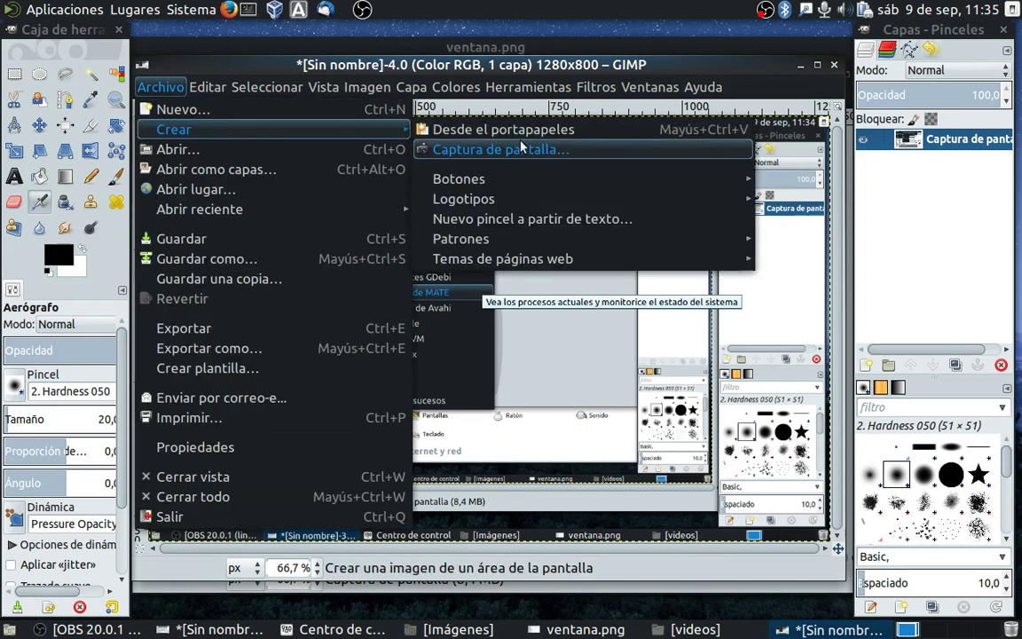
pyautogui.click(521, 156)
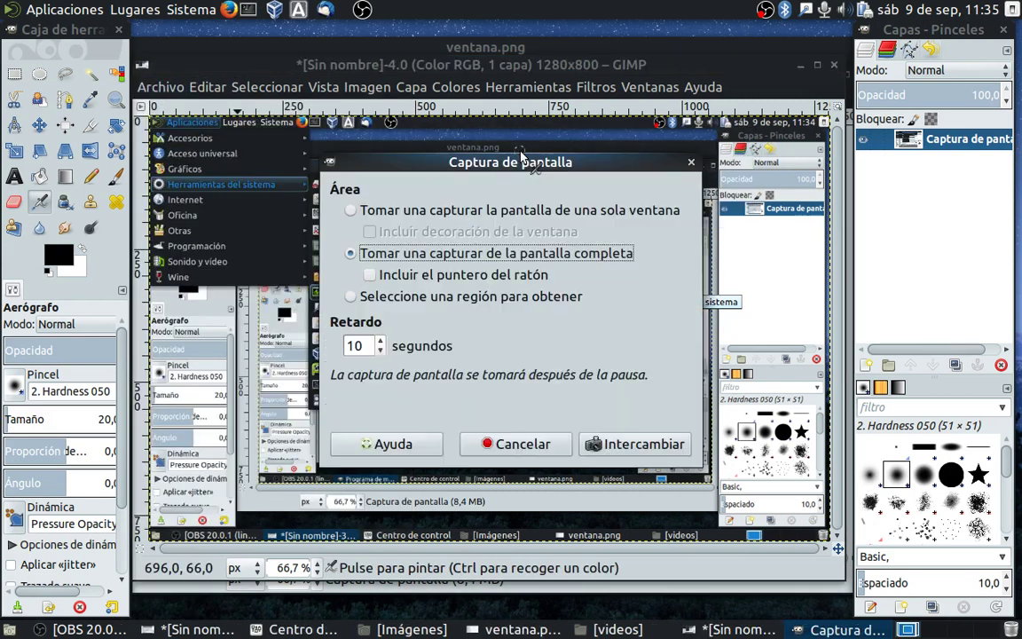
pyautogui.click(382, 351)
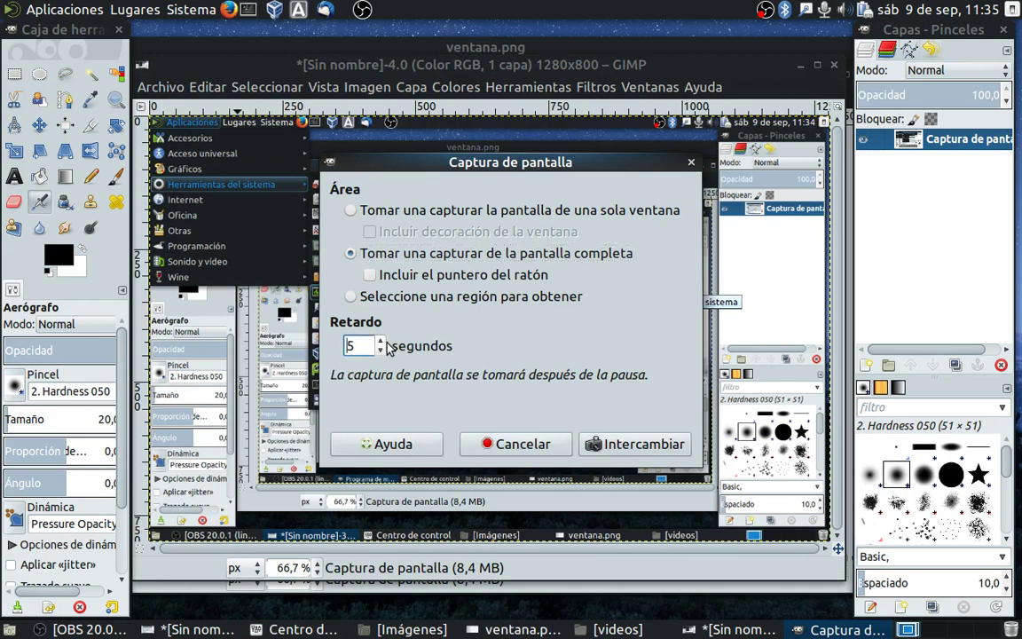
pyautogui.click(370, 275)
# Bring ventana.png forward, take the pointer capture, and reposition the new image window
pyautogui.click(253, 52)
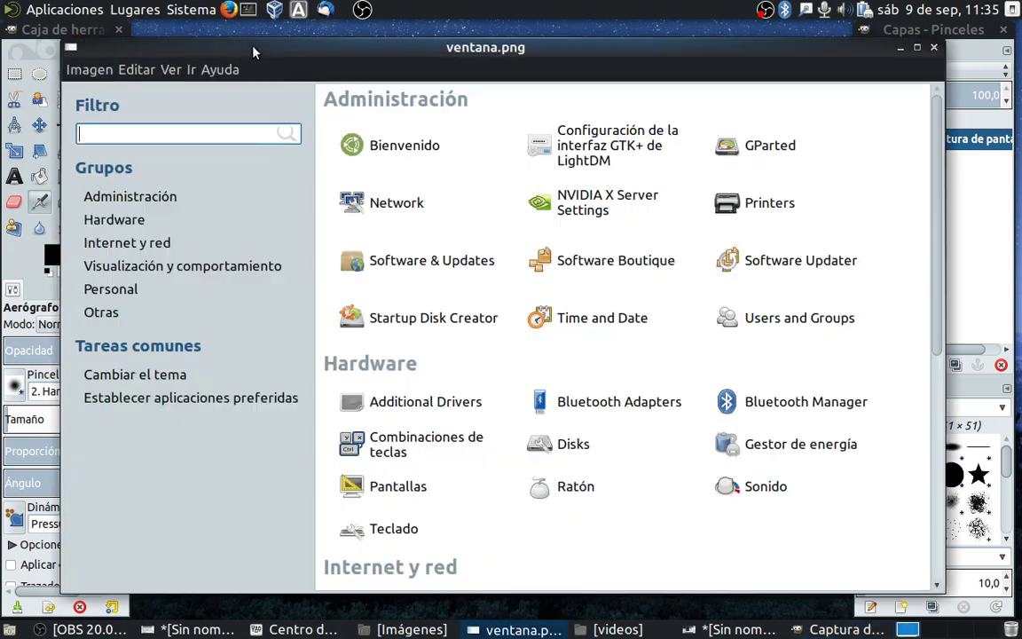
pyautogui.moveTo(245, 54)
pyautogui.mouseDown()
pyautogui.moveTo(247, 43)
pyautogui.moveTo(240, 54)
pyautogui.mouseUp()
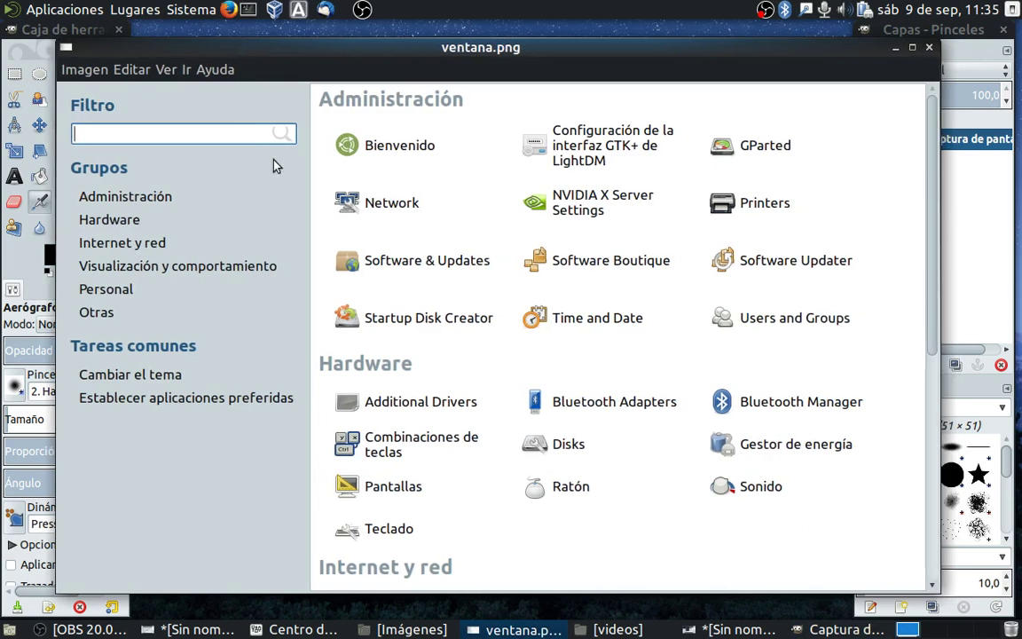
pyautogui.click(807, 629)
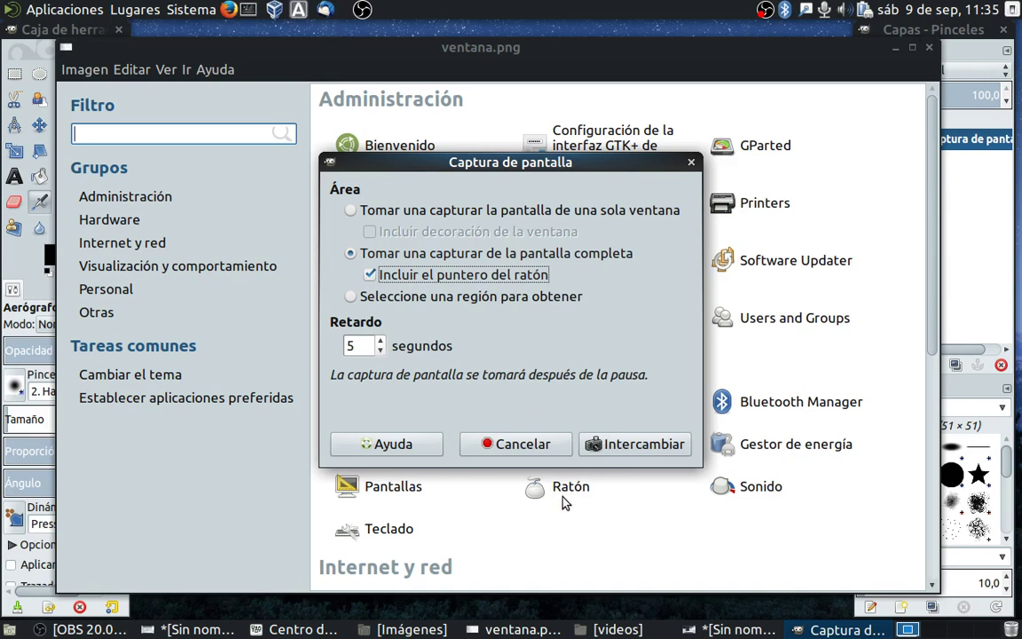
pyautogui.click(604, 444)
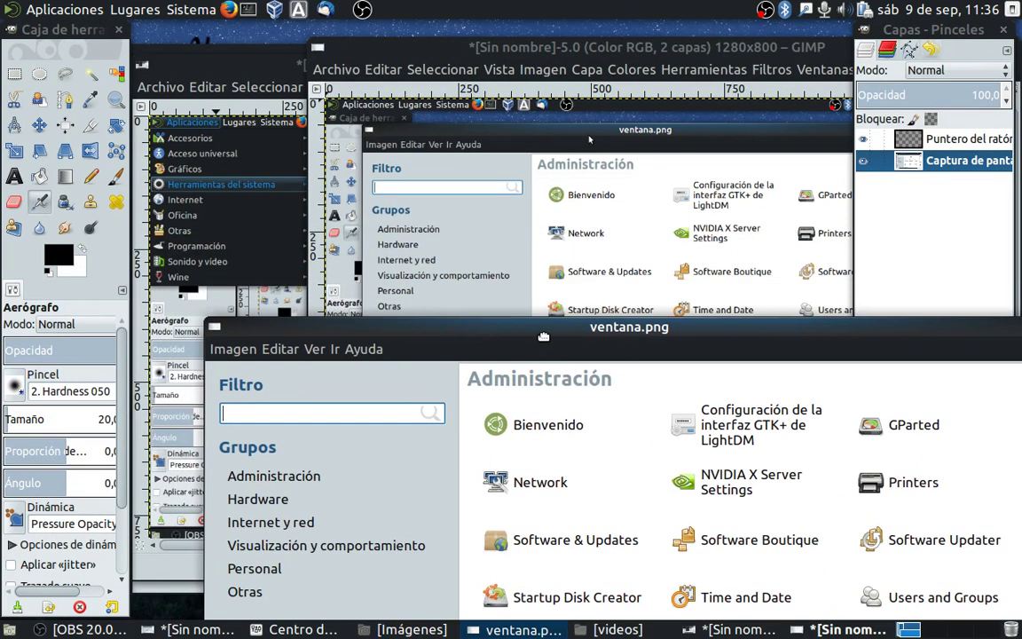
pyautogui.moveTo(543, 53); pyautogui.dragTo(363, 56)
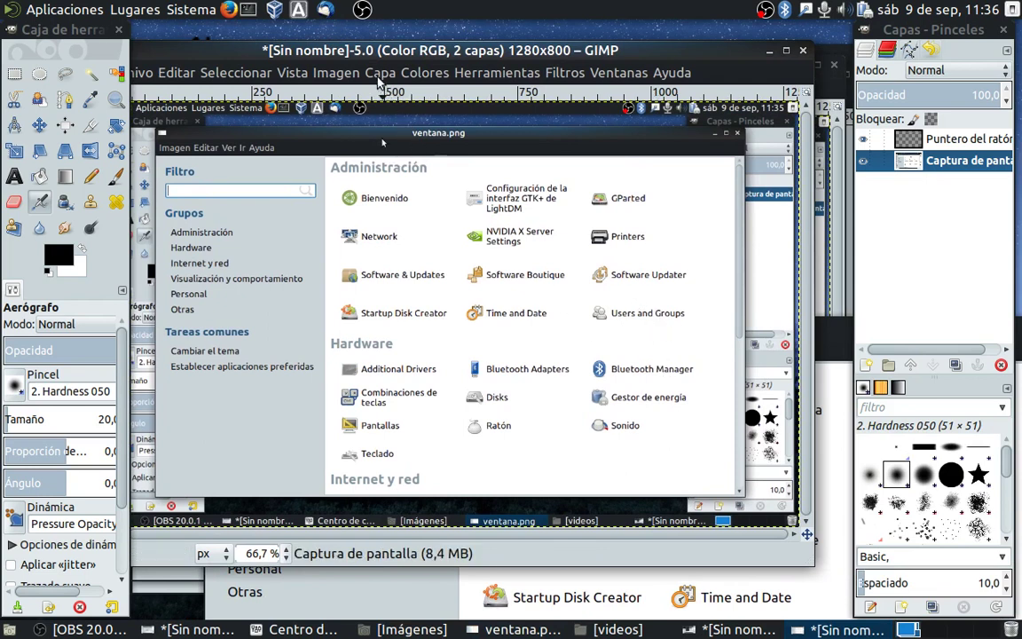
pyautogui.moveTo(373, 53); pyautogui.dragTo(404, 57)
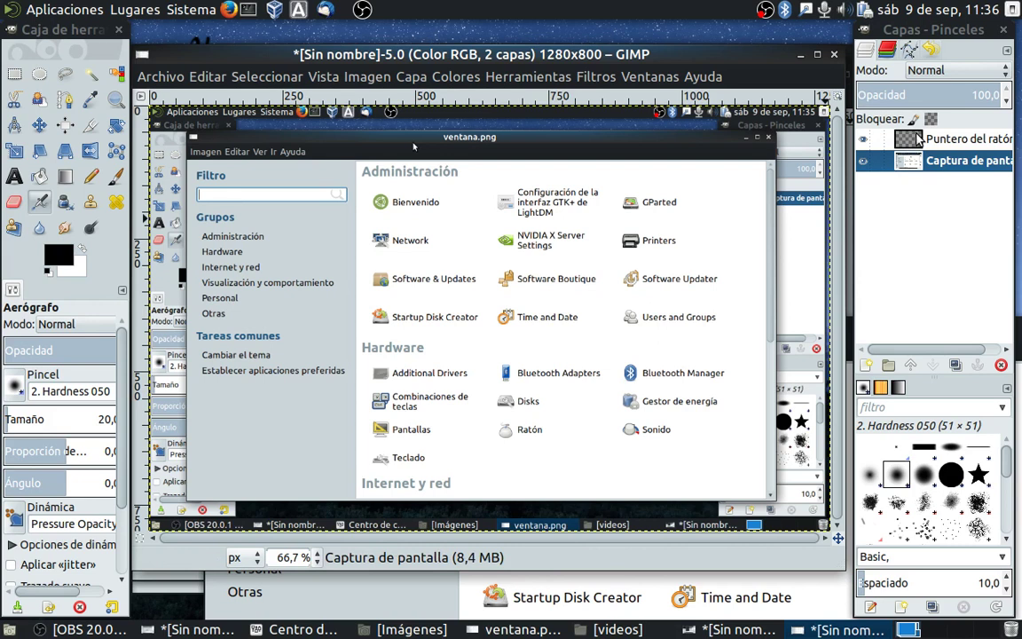
# Drag the Puntero del ratón layer down beside Ratón with the Move tool
pyautogui.click(919, 139)
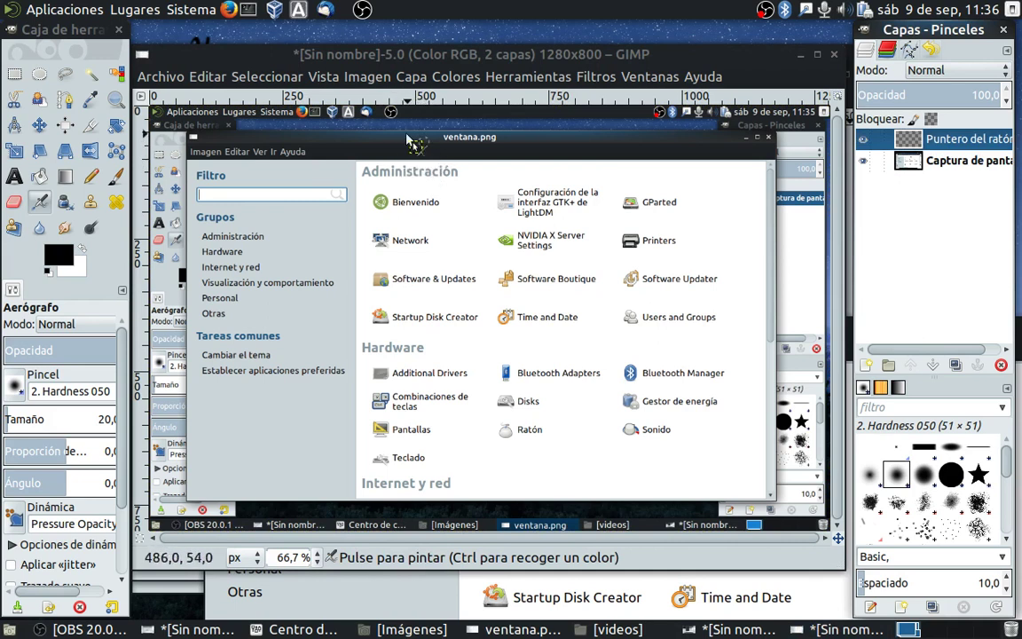
pyautogui.click(38, 126)
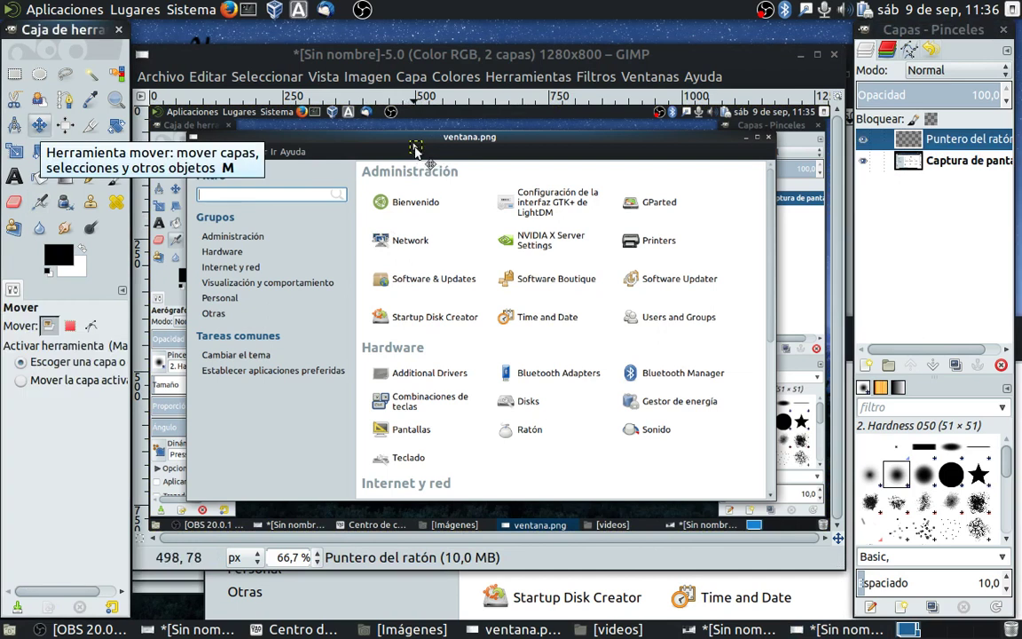
pyautogui.moveTo(417, 150)
pyautogui.mouseDown()
pyautogui.moveTo(528, 459)
pyautogui.moveTo(542, 458)
pyautogui.mouseUp()
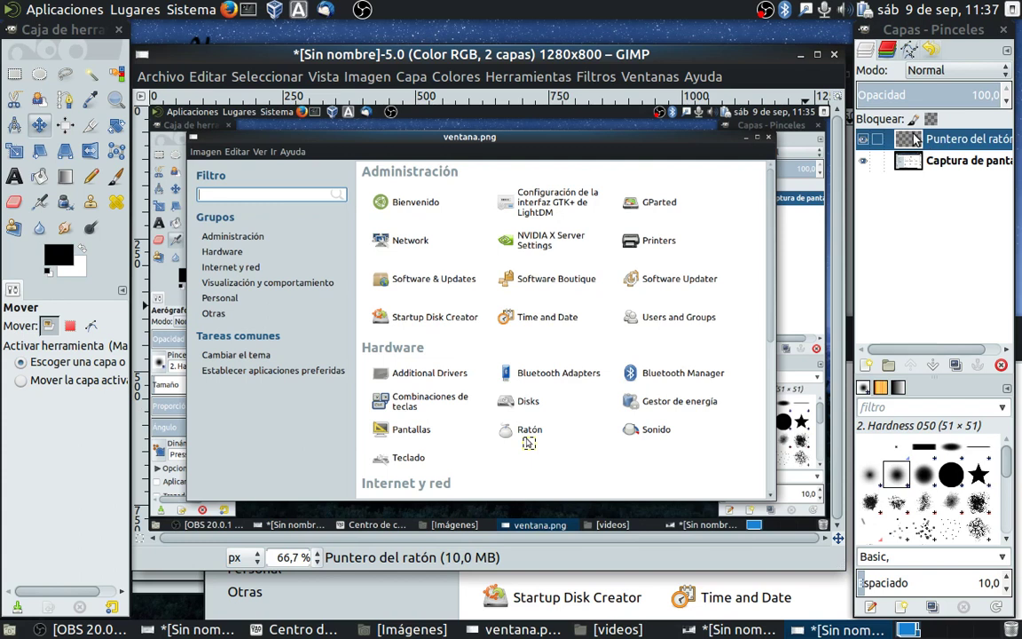
# Merge the Puntero del ratón layer down using Capa > Combinar hacia abajo
pyautogui.rightClick(917, 139)
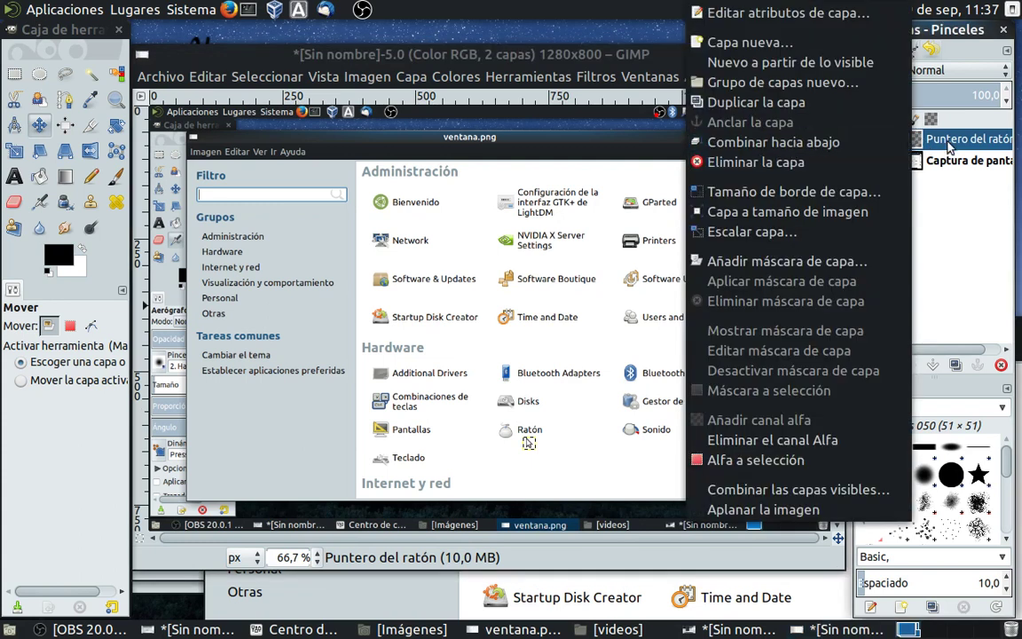
pyautogui.click(430, 102)
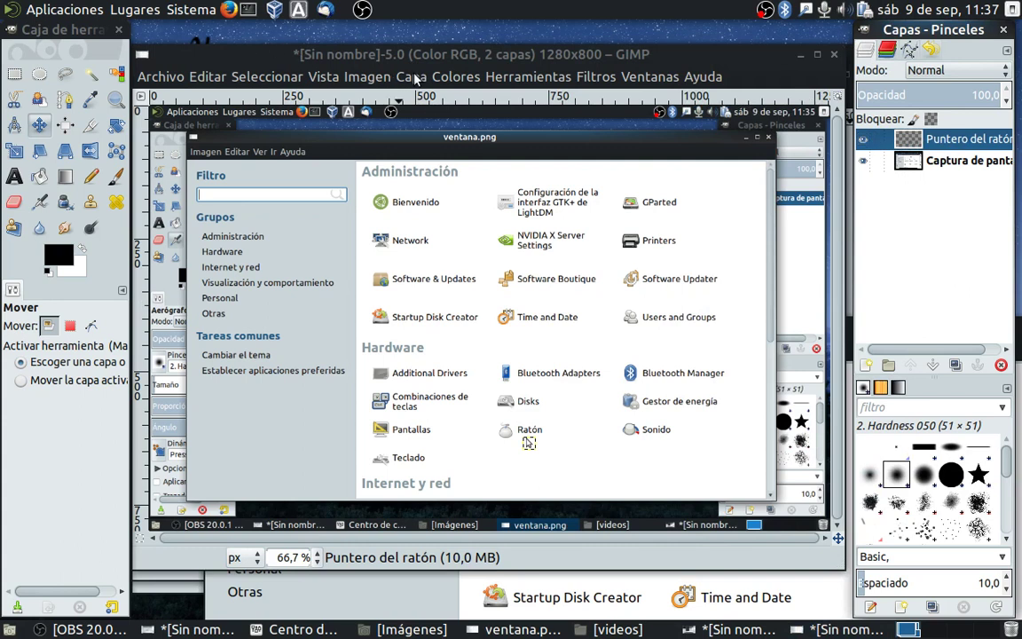
pyautogui.click(413, 77)
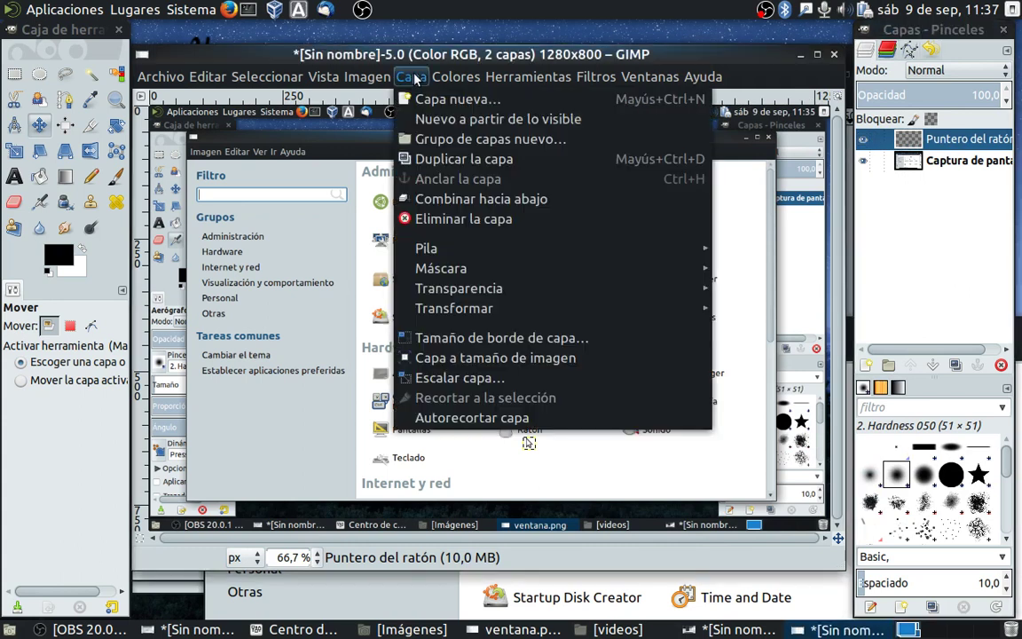
pyautogui.click(460, 201)
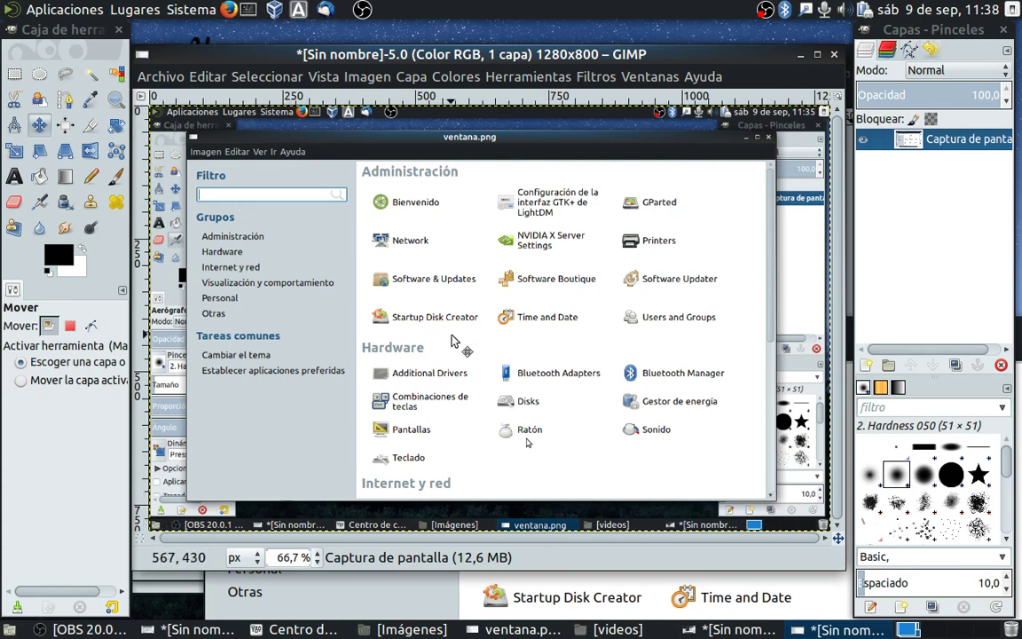
# Crop the image to the 1065×625 ventana.png window area
pyautogui.click(91, 126)
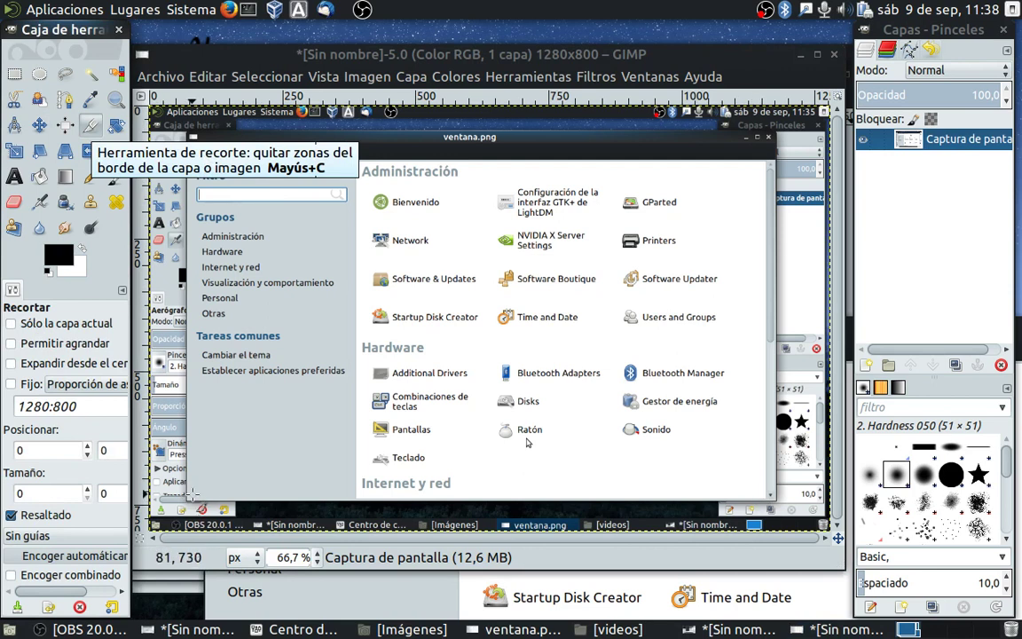
pyautogui.moveTo(191, 494); pyautogui.dragTo(612, 202)
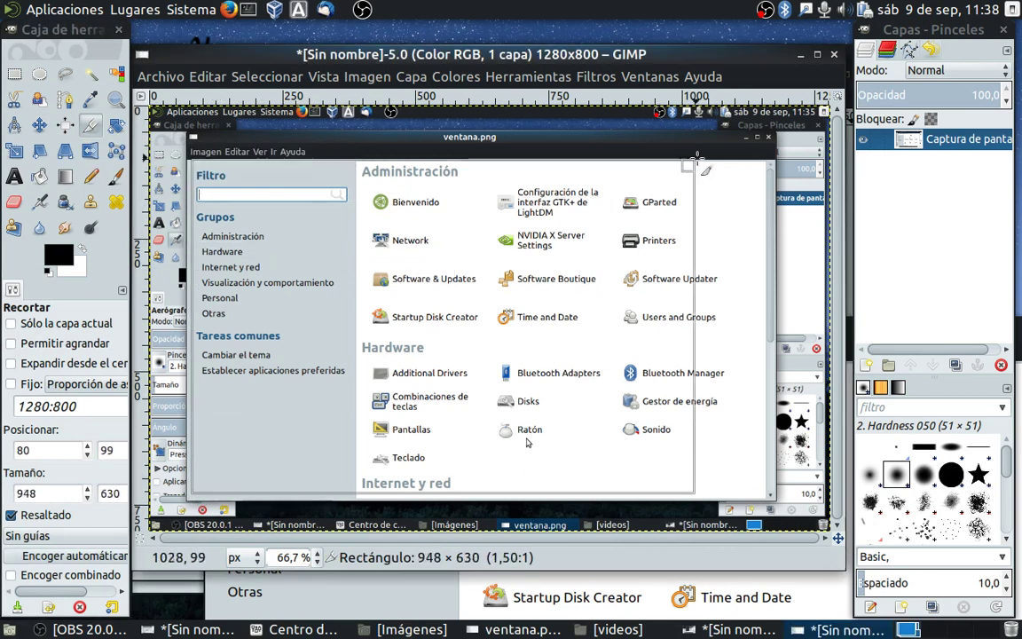
pyautogui.moveTo(612, 203); pyautogui.dragTo(756, 148)
pyautogui.moveTo(760, 151); pyautogui.dragTo(738, 158)
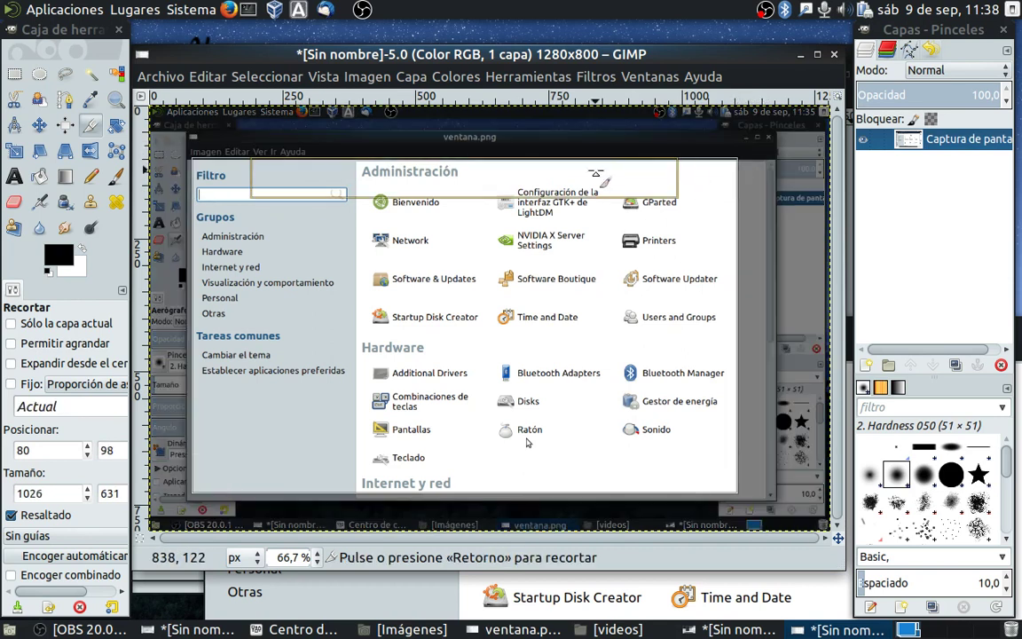
pyautogui.moveTo(596, 173); pyautogui.dragTo(596, 171)
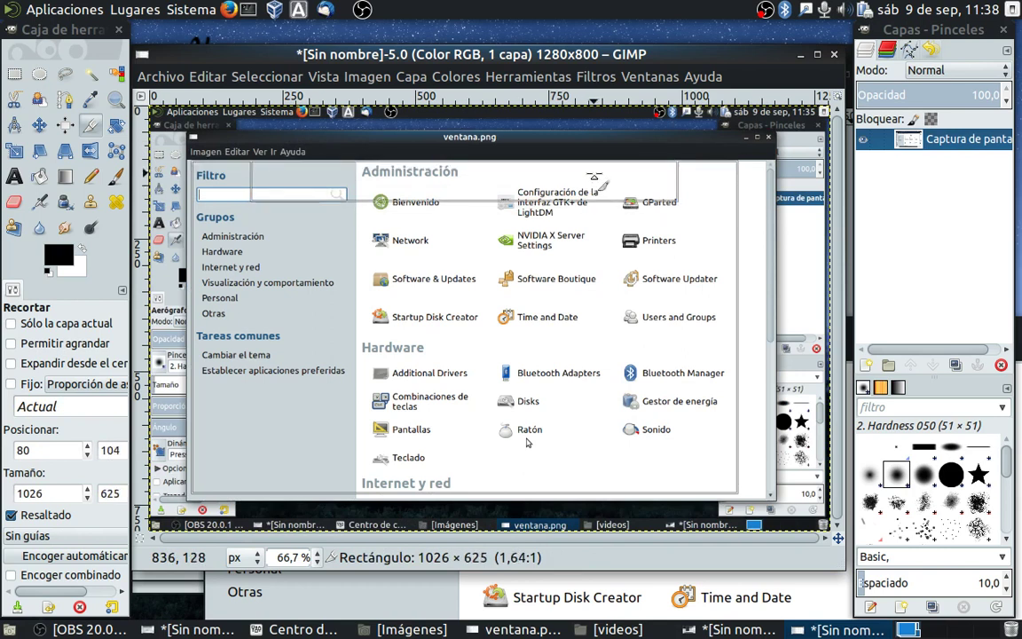
pyautogui.moveTo(597, 173); pyautogui.dragTo(596, 178)
pyautogui.moveTo(716, 246); pyautogui.dragTo(732, 254)
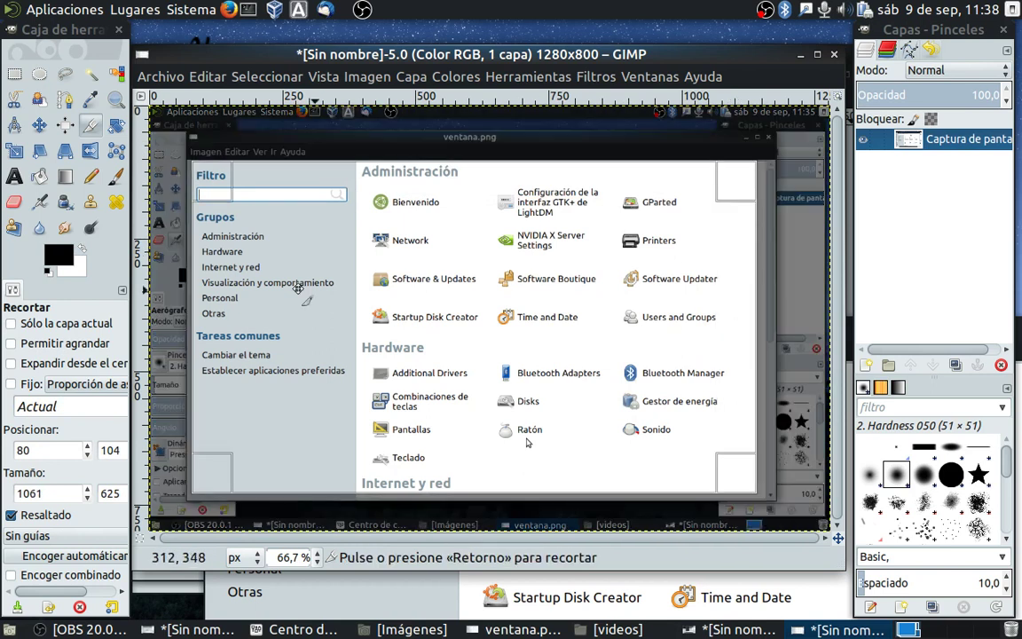
pyautogui.moveTo(210, 268); pyautogui.dragTo(208, 271)
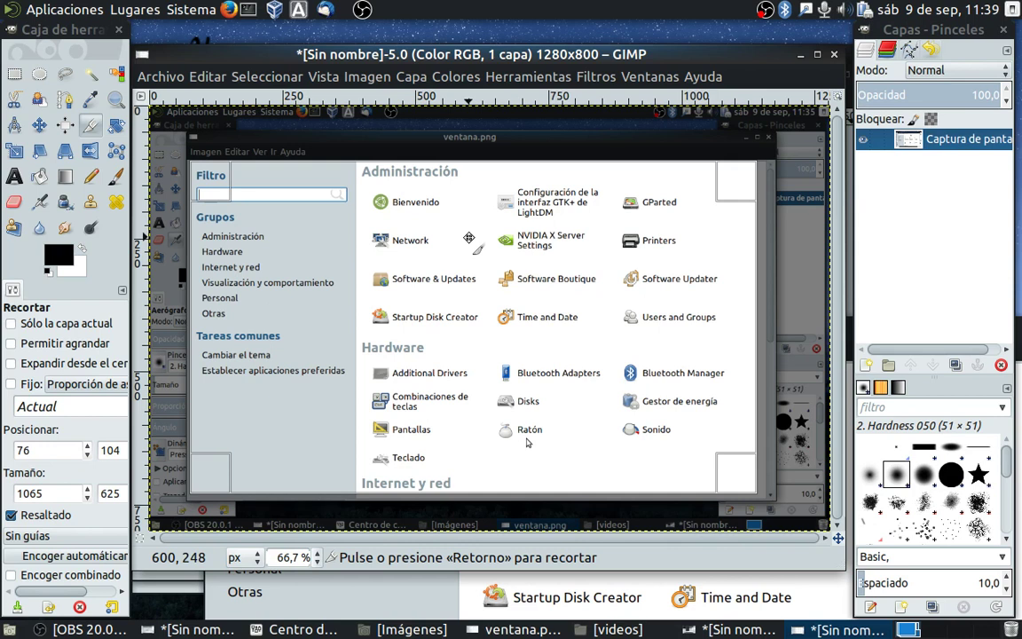
pyautogui.click(468, 237)
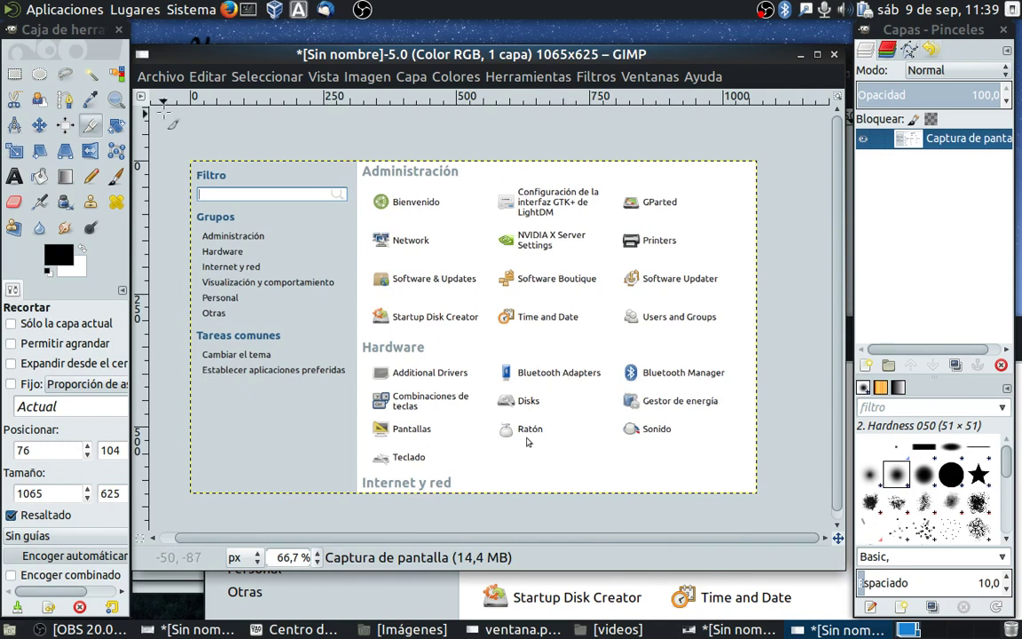
pyautogui.click(157, 83)
pyautogui.moveTo(174, 119)
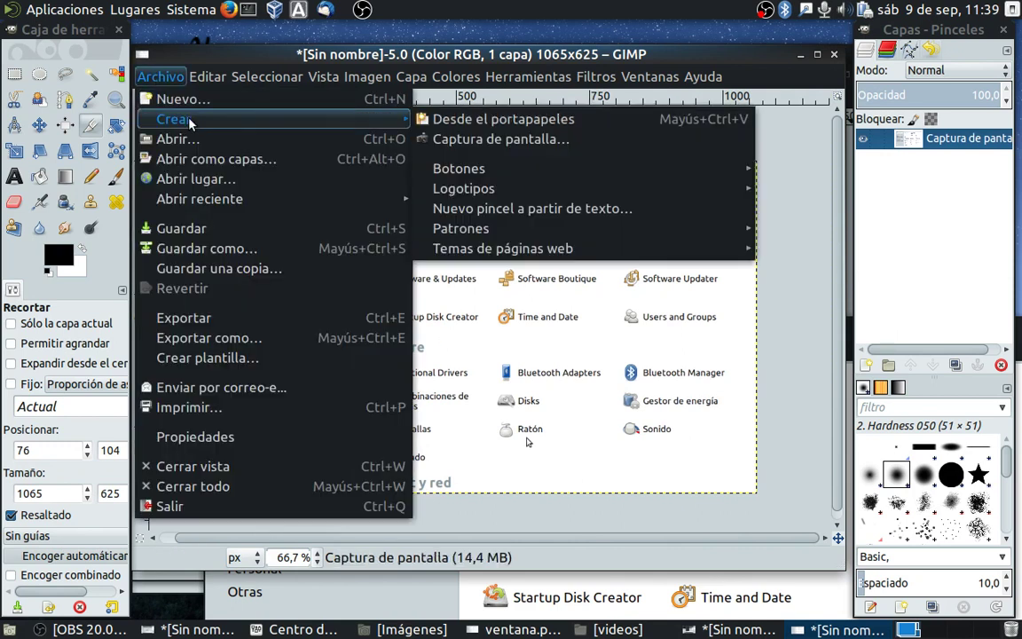
pyautogui.click(592, 145)
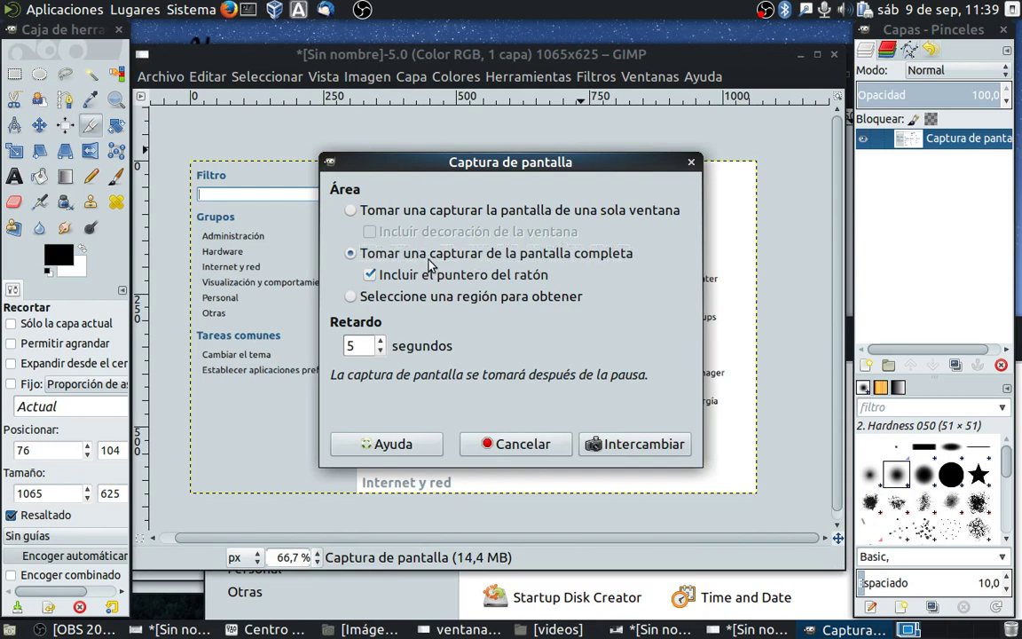
pyautogui.click(536, 256)
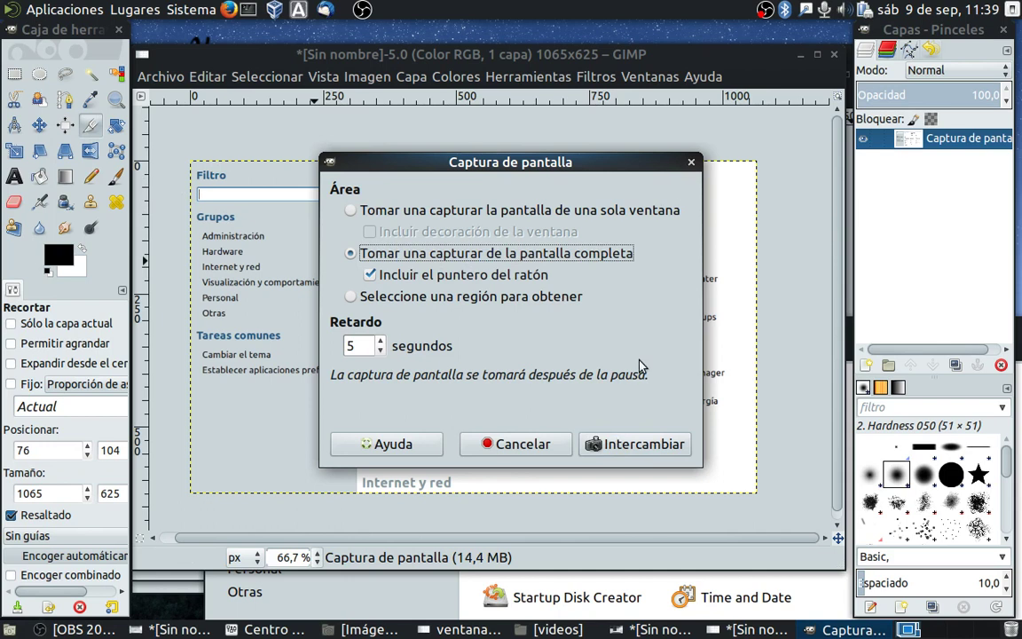
pyautogui.click(509, 446)
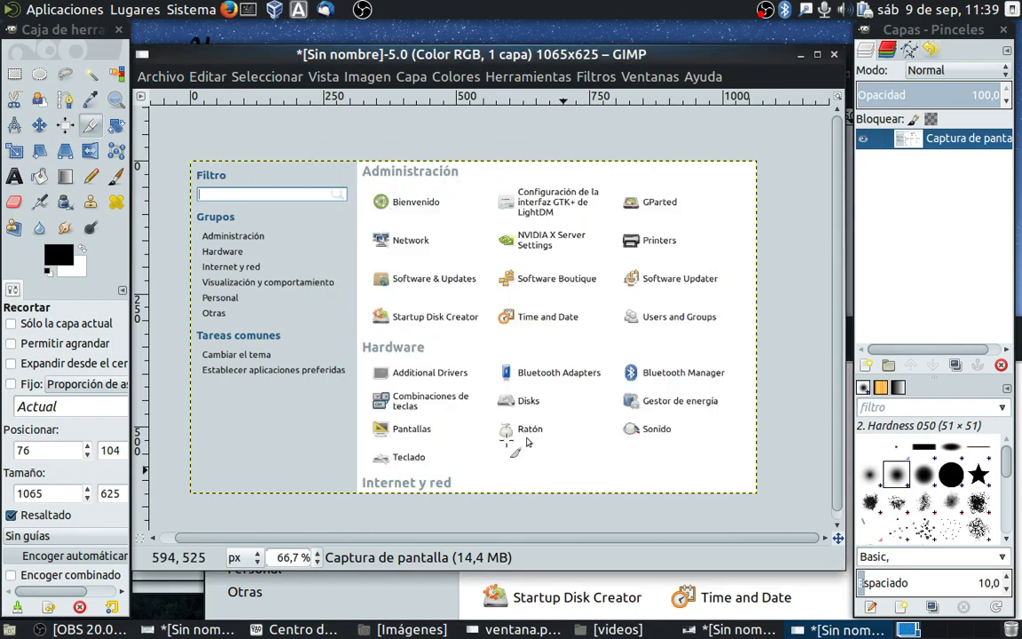